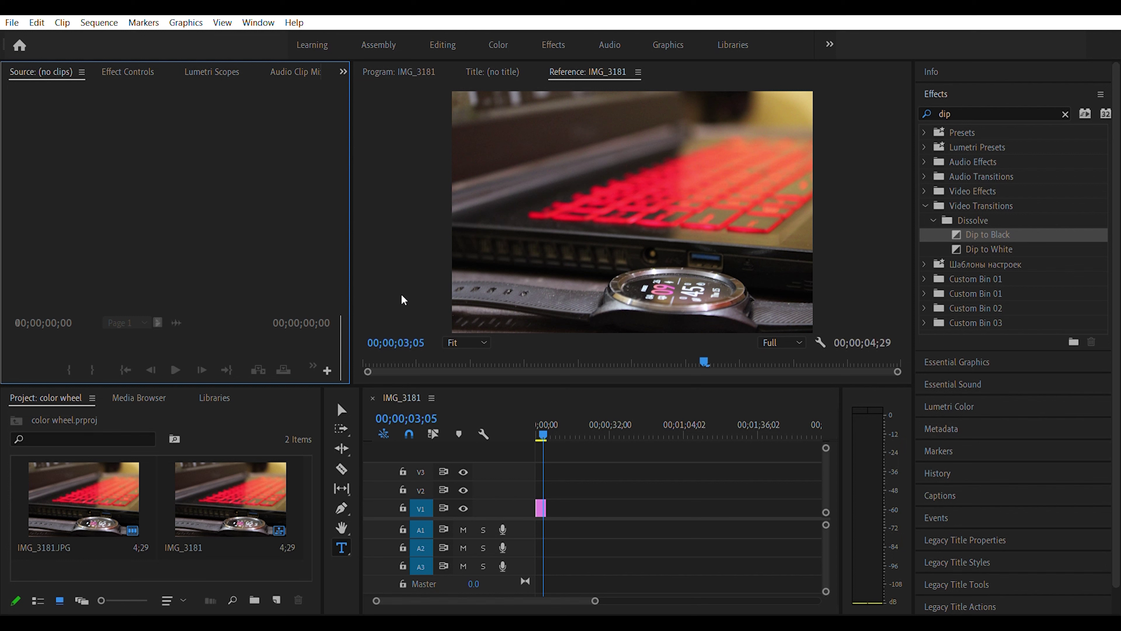
Step: Scrub through the IMG_3181 photo clip to the black frame past its end and pick the Type tool
drag(543, 422, 546, 422)
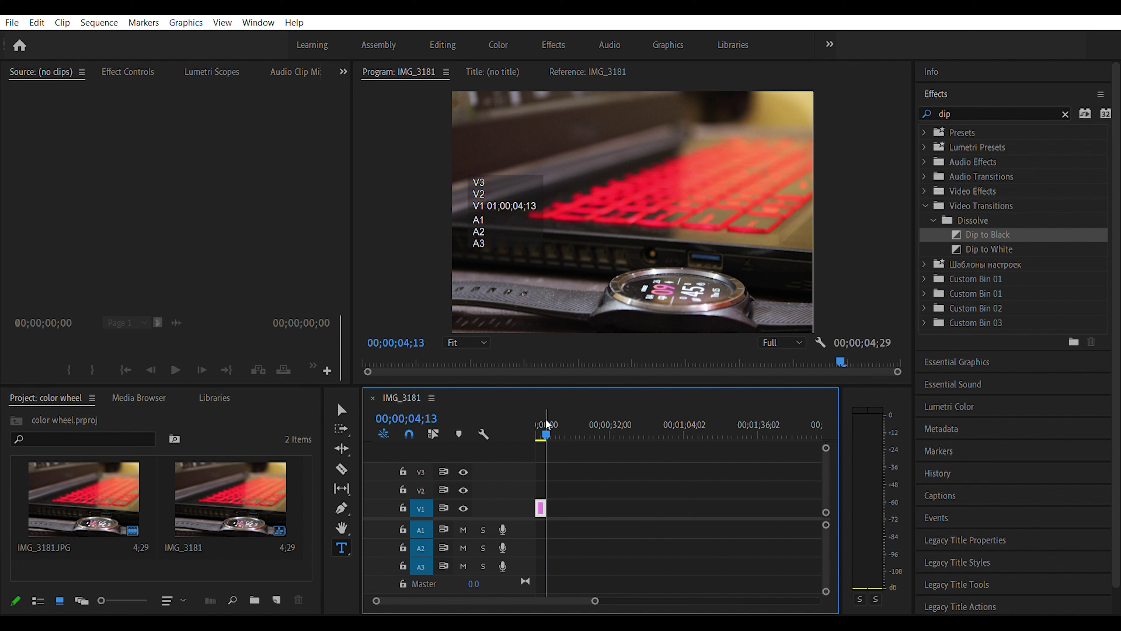
drag(547, 423, 535, 428)
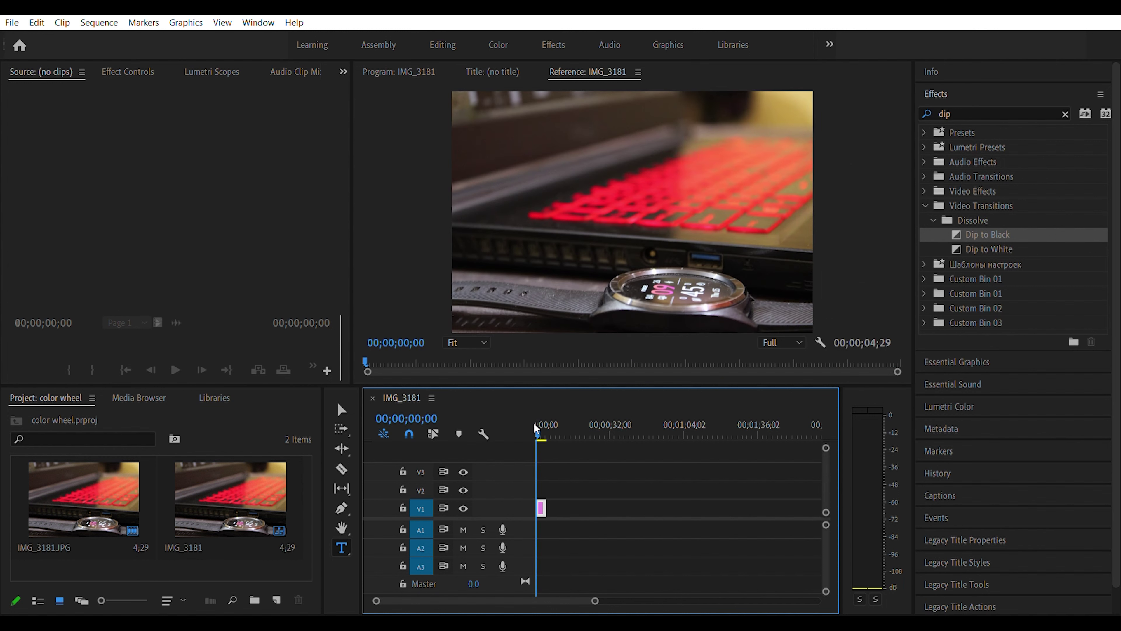
click(534, 421)
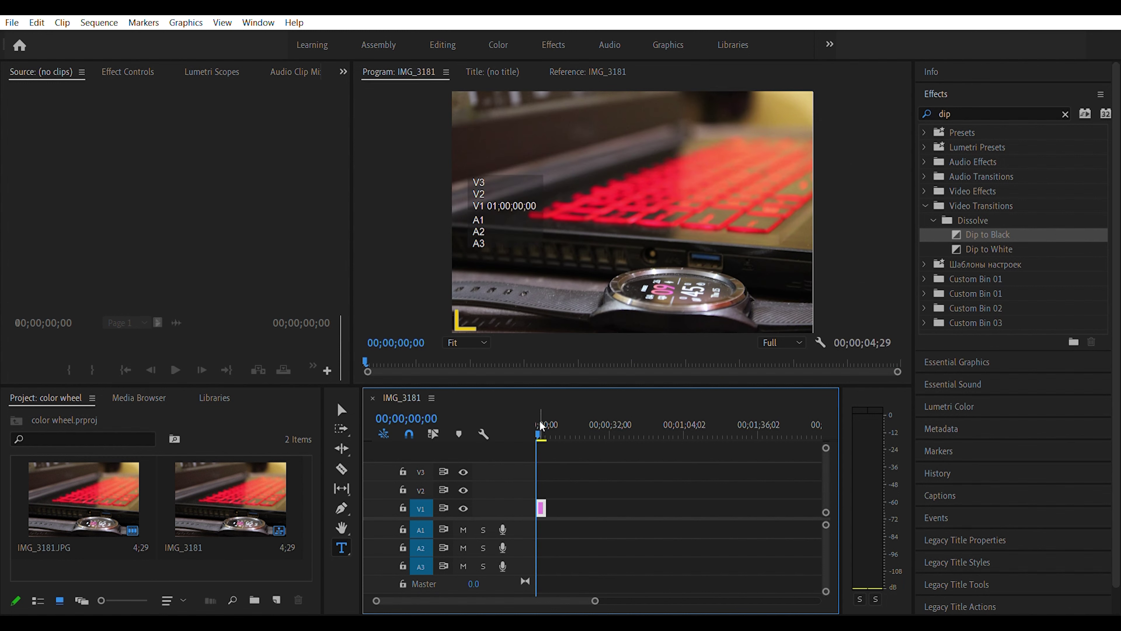
drag(538, 419, 550, 420)
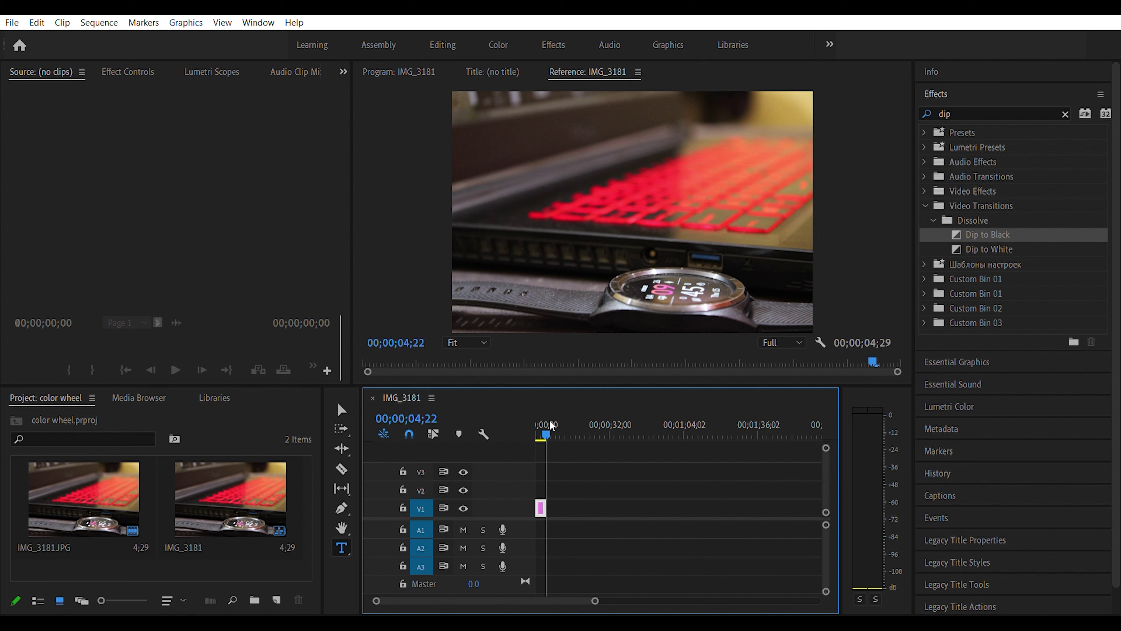
drag(549, 420, 556, 418)
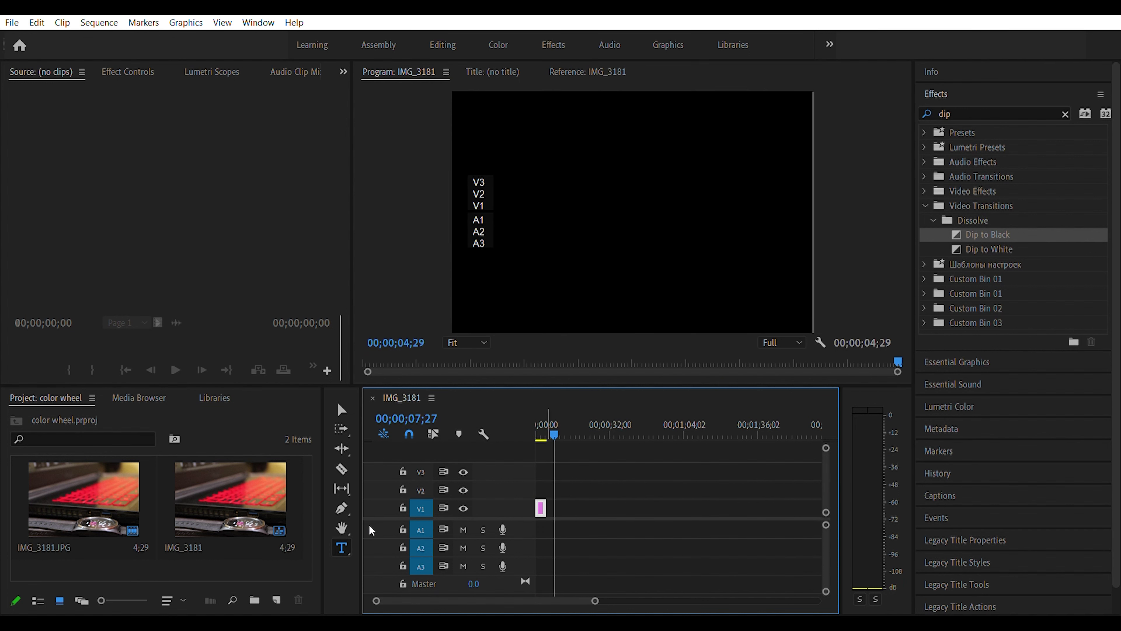
click(343, 536)
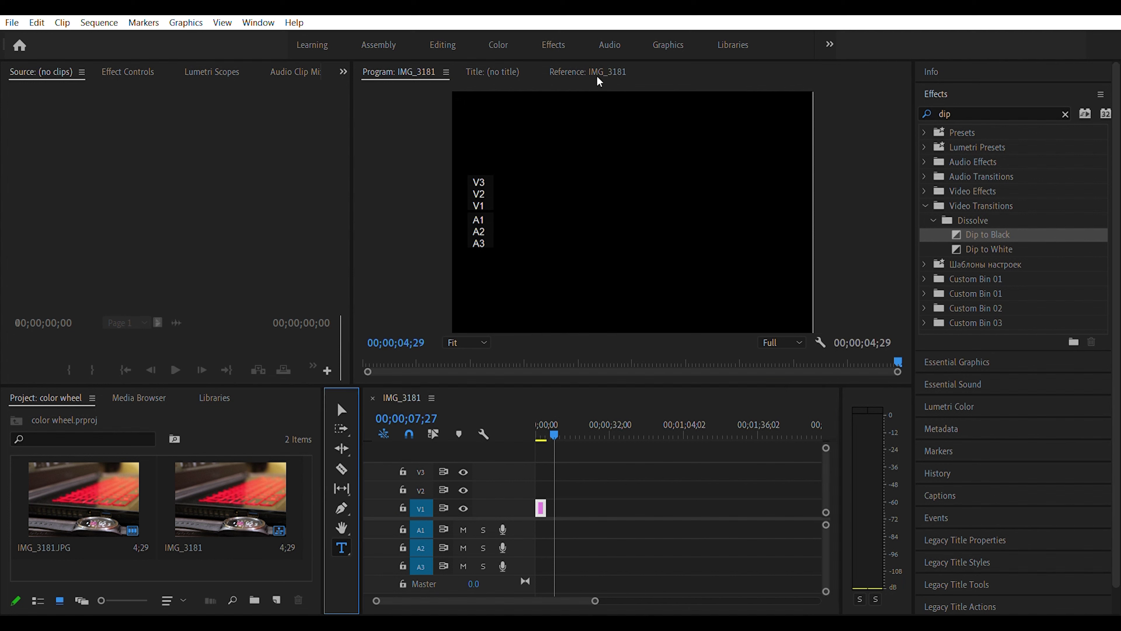
Step: Draw a text box on the black frame, then shift and enlarge it to cover most of the frame
drag(550, 109, 816, 281)
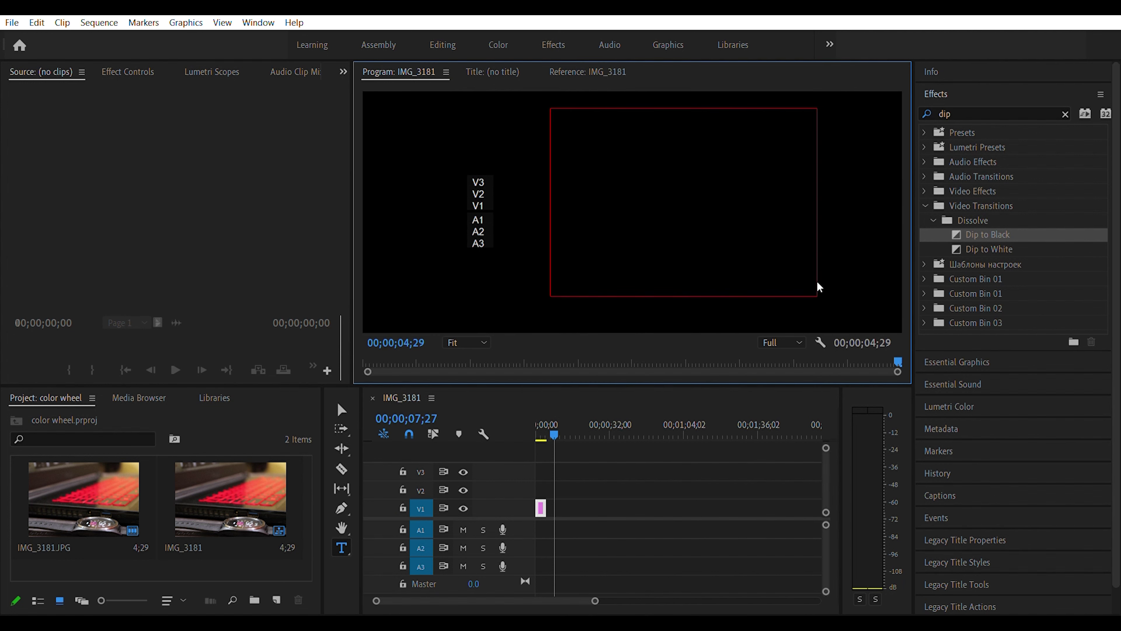
click(340, 405)
mouse_move(660, 140)
mouse_down()
mouse_move(600, 153)
mouse_move(592, 138)
mouse_up()
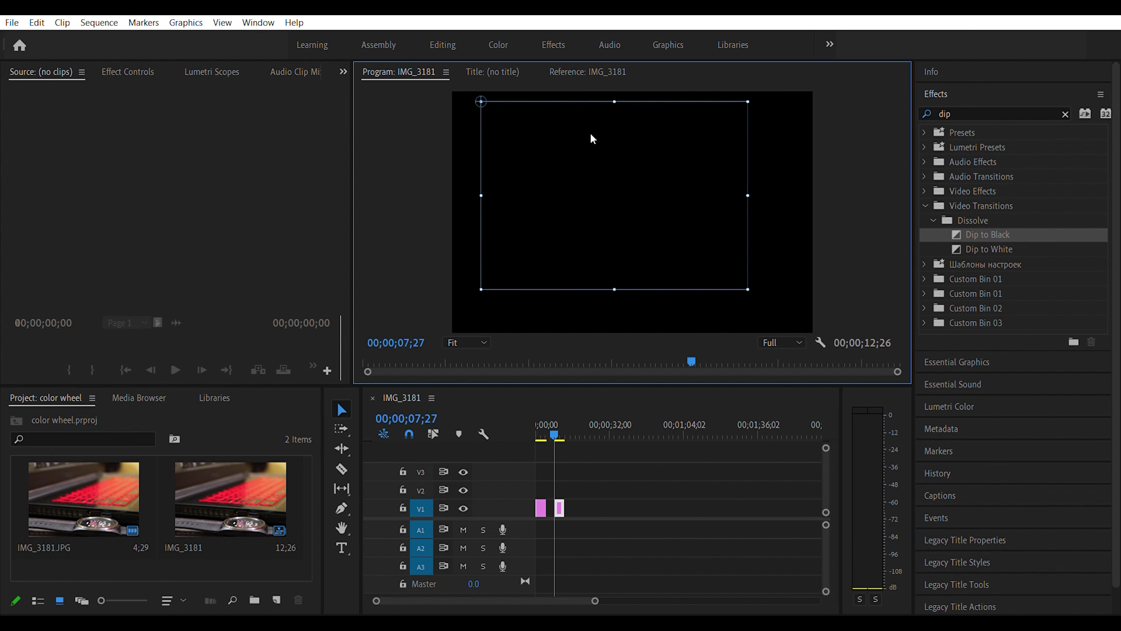
mouse_move(748, 289)
mouse_down()
mouse_move(808, 329)
mouse_move(837, 321)
mouse_up()
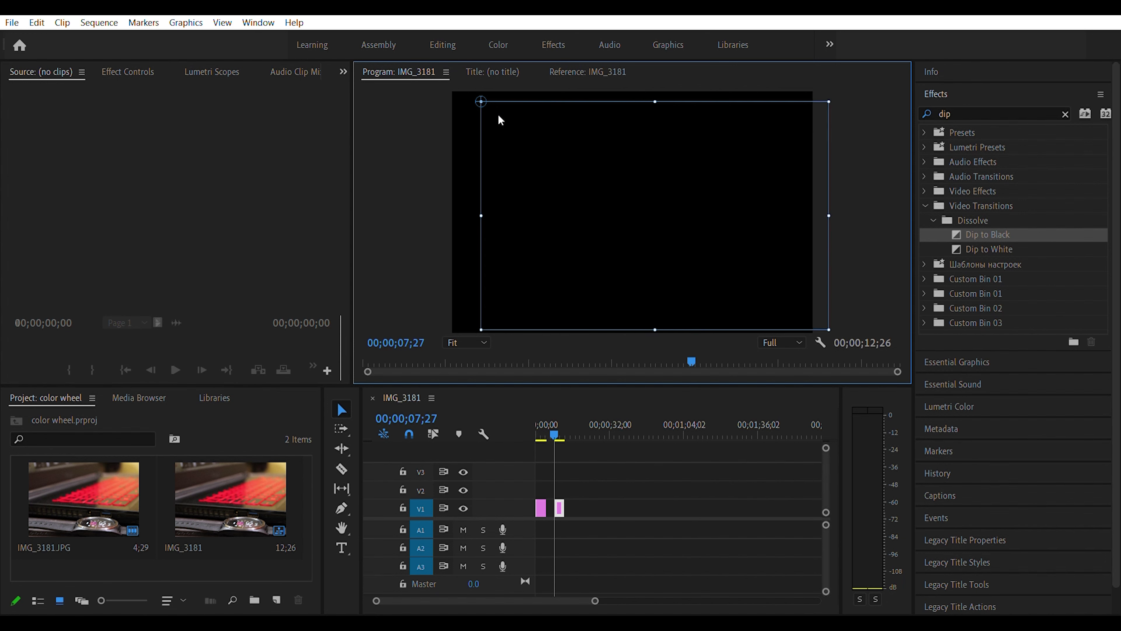
Step: Place the Type tool's text caret at the top of the text box
click(344, 542)
click(341, 547)
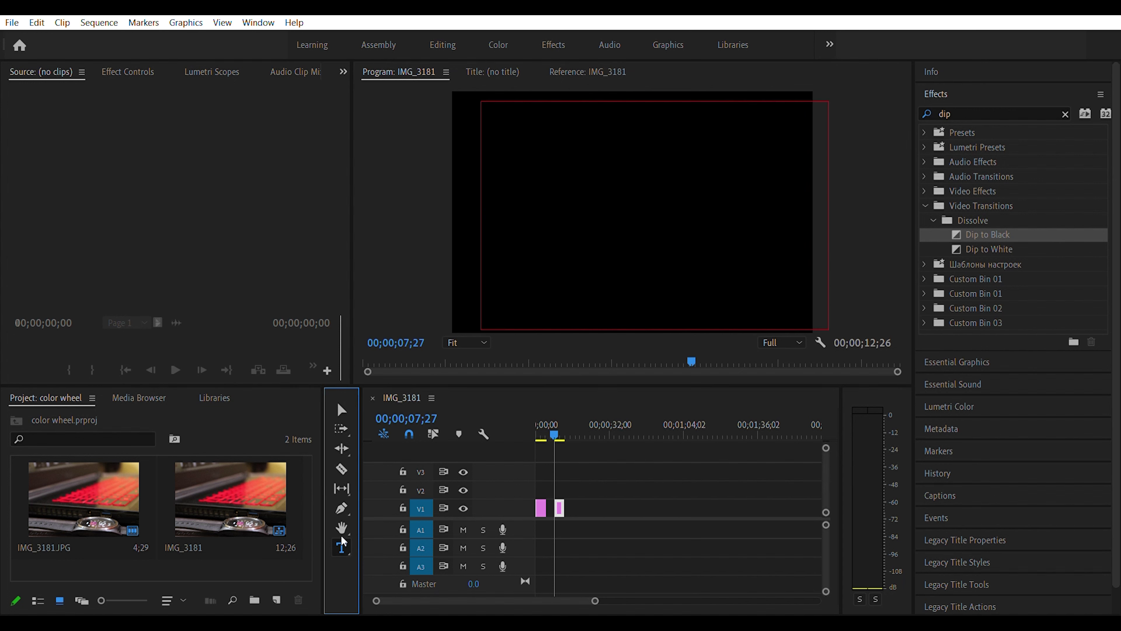
click(513, 114)
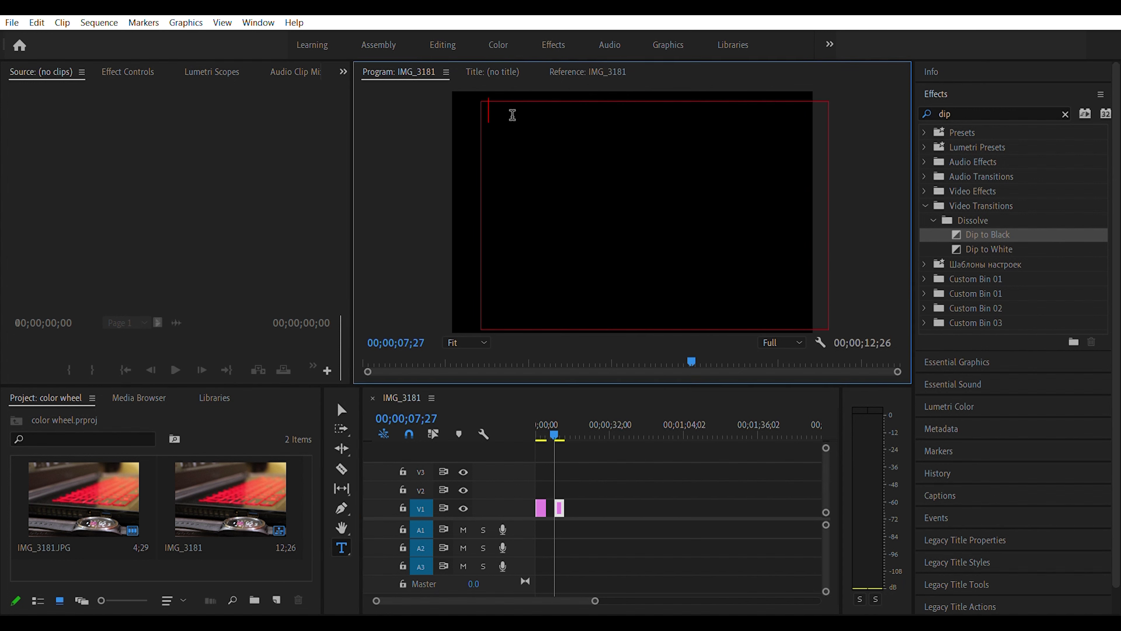
Step: Paste the four credit lines into the text box and open the text layer's graphic properties
text(end credits premiere pro template free. premiere pro end credits template free. free end credits template premiere pro. film credits template premiere pro free.)
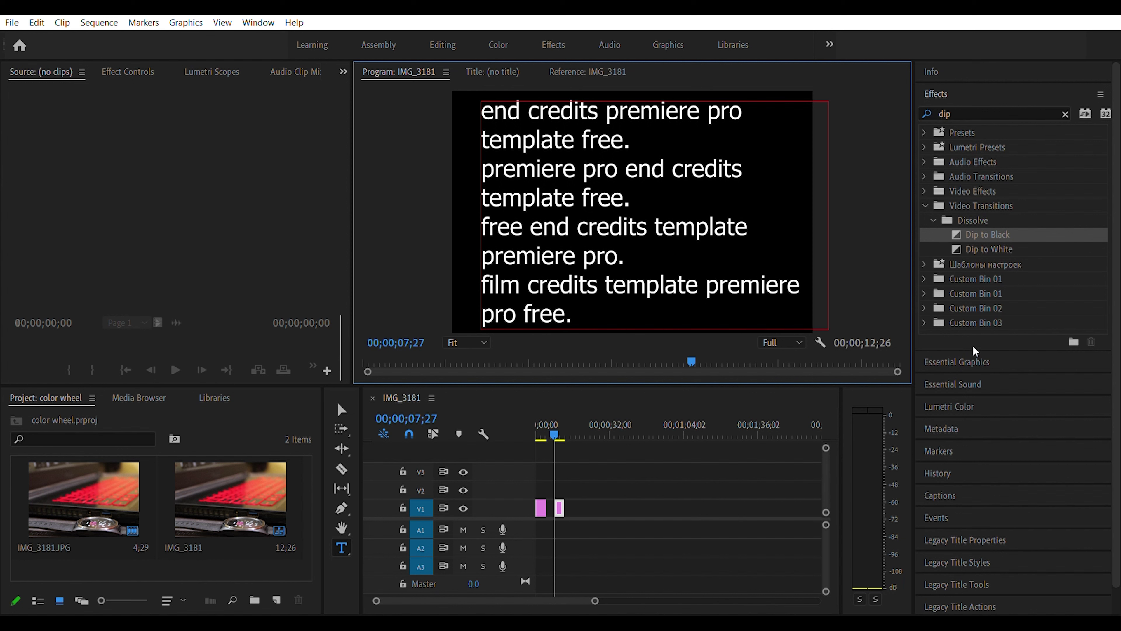
click(973, 360)
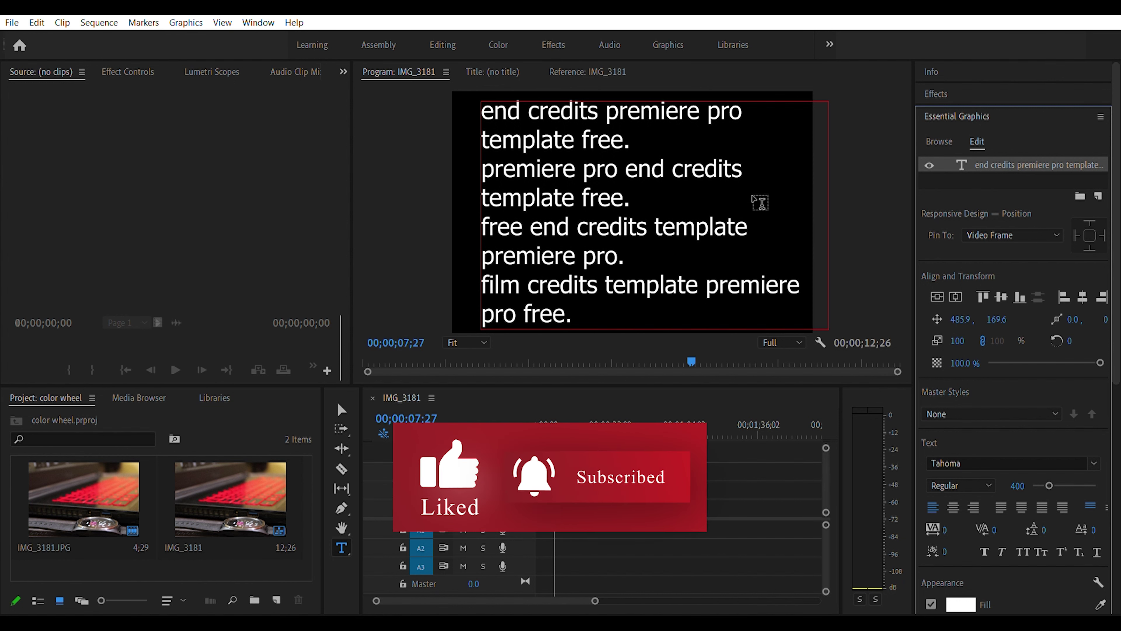
Step: Enable Roll on the credits graphic in Essential Graphics and preview the upward scroll
click(981, 166)
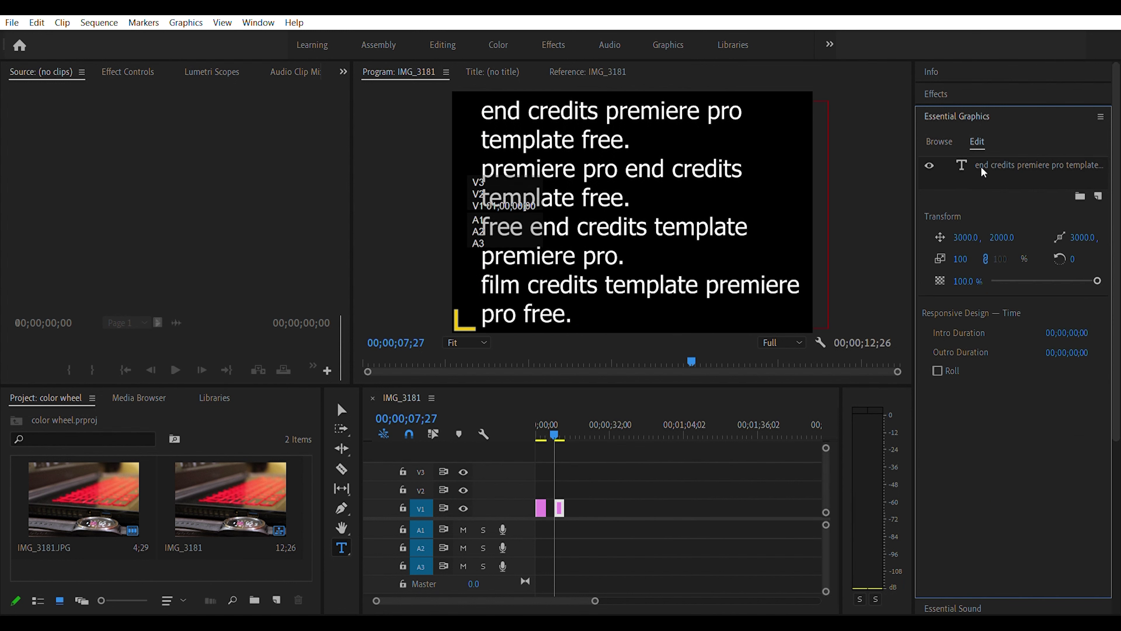
click(937, 369)
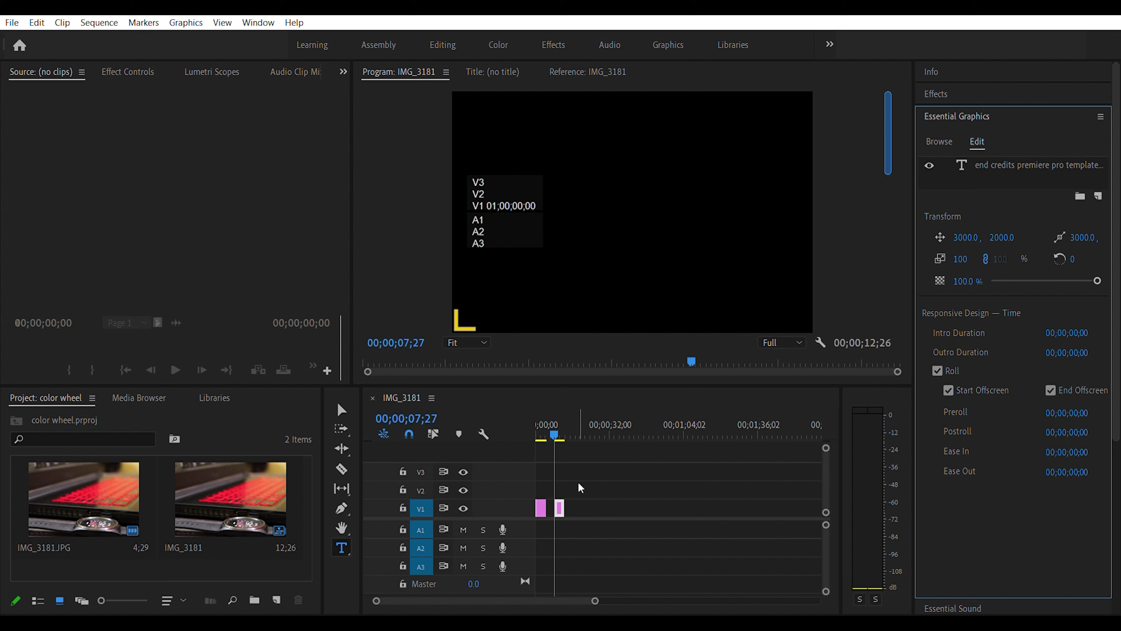
key(space)
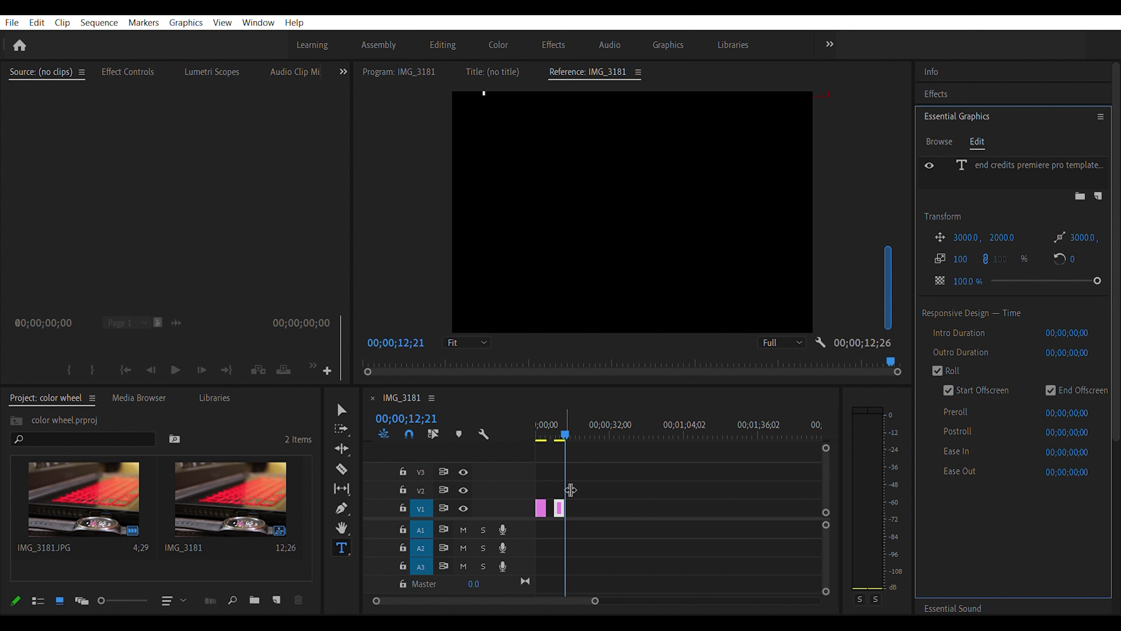
Step: Extend the title clip to start right after the photo and play the rolling credits
drag(554, 507, 547, 508)
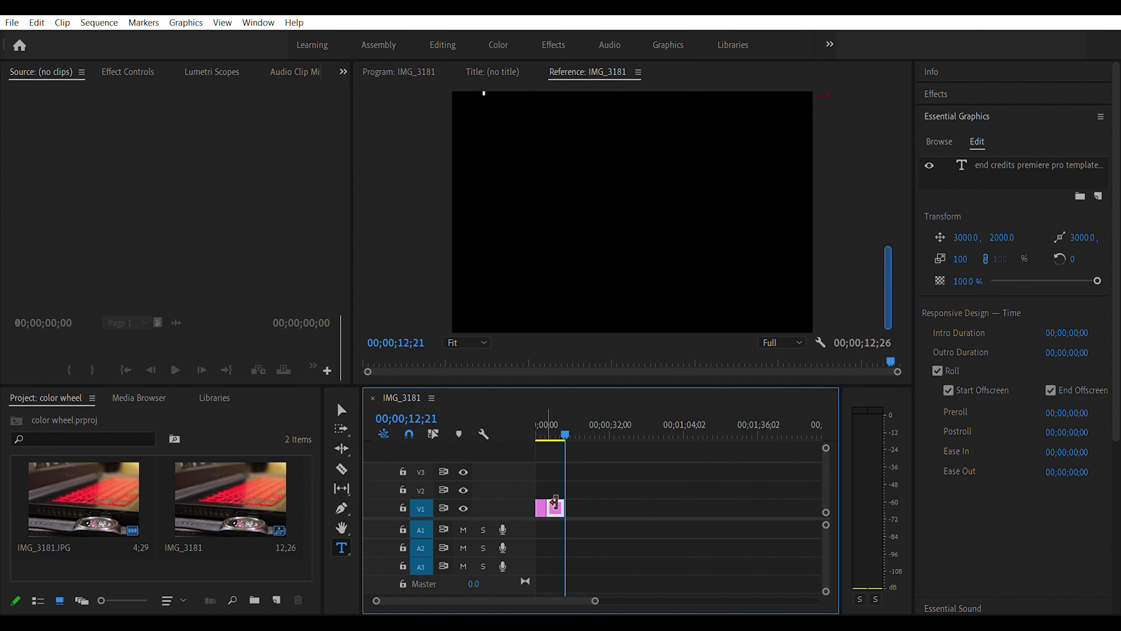
drag(569, 423, 553, 423)
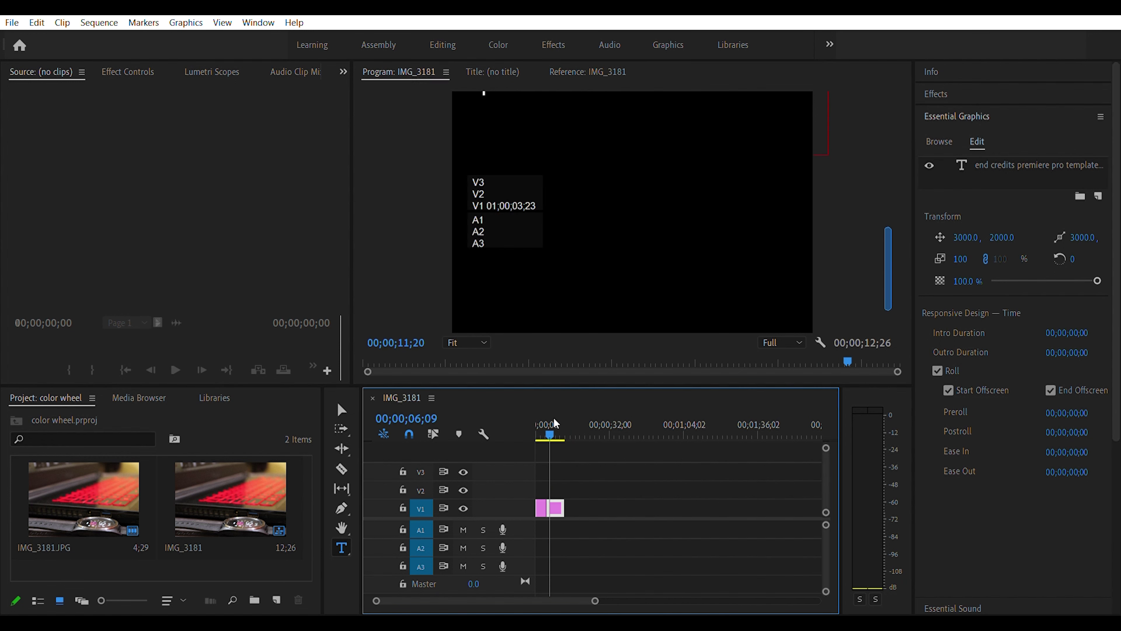
ctrl+click(553, 417)
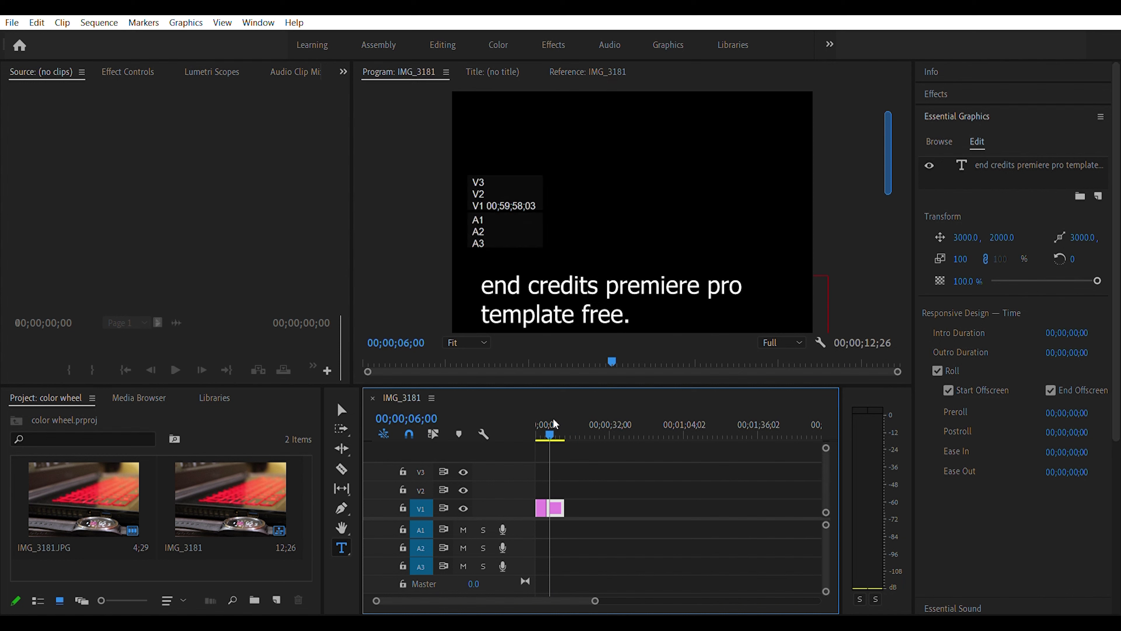
key(space)
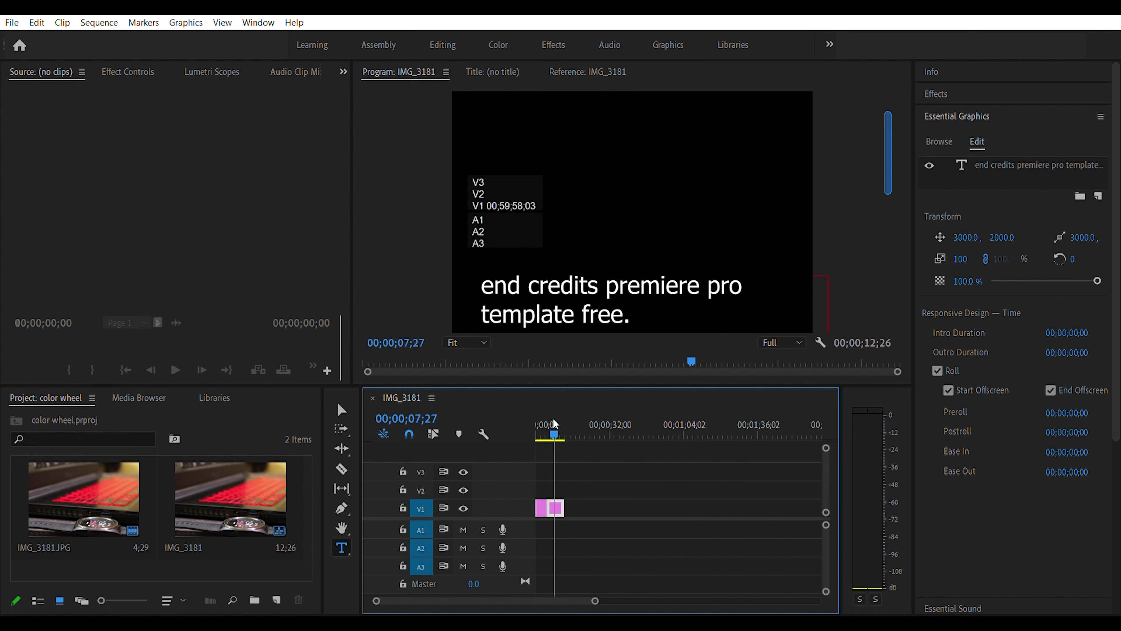
key(space)
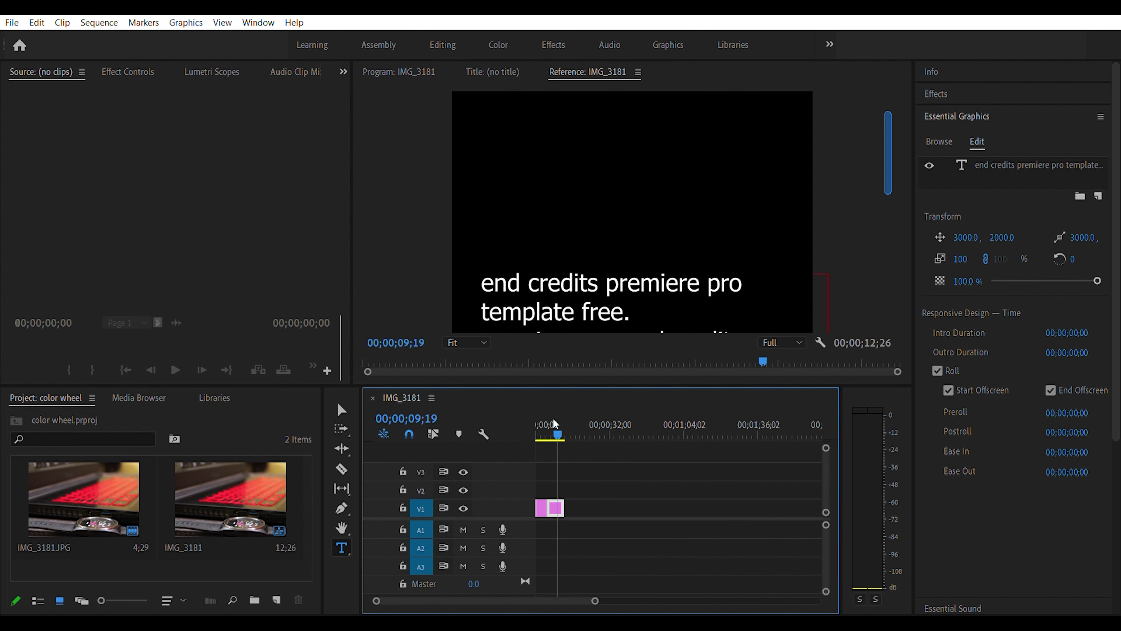
Step: Lengthen the credits clip on V1 to 27;21 and scrub through to check the roll
drag(572, 498, 607, 500)
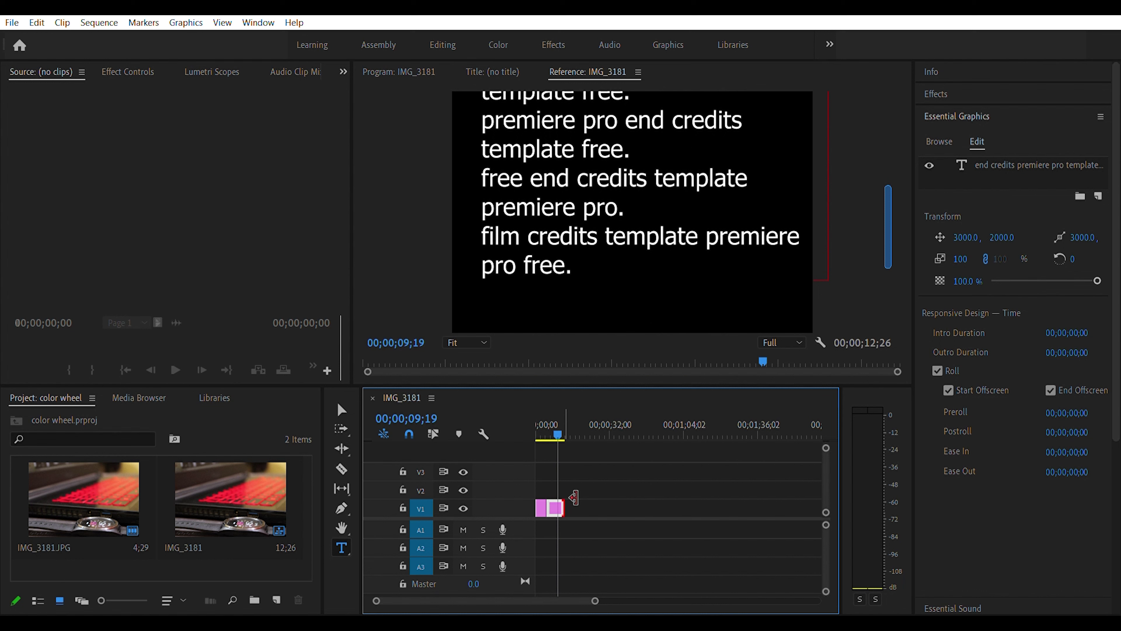
click(591, 444)
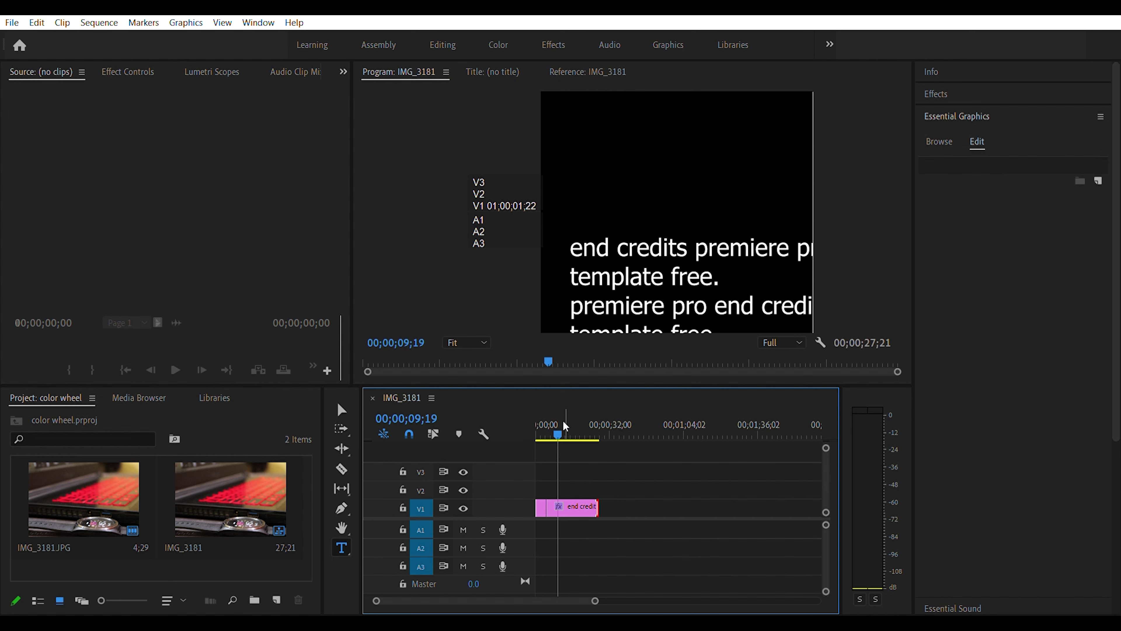
drag(559, 417, 561, 416)
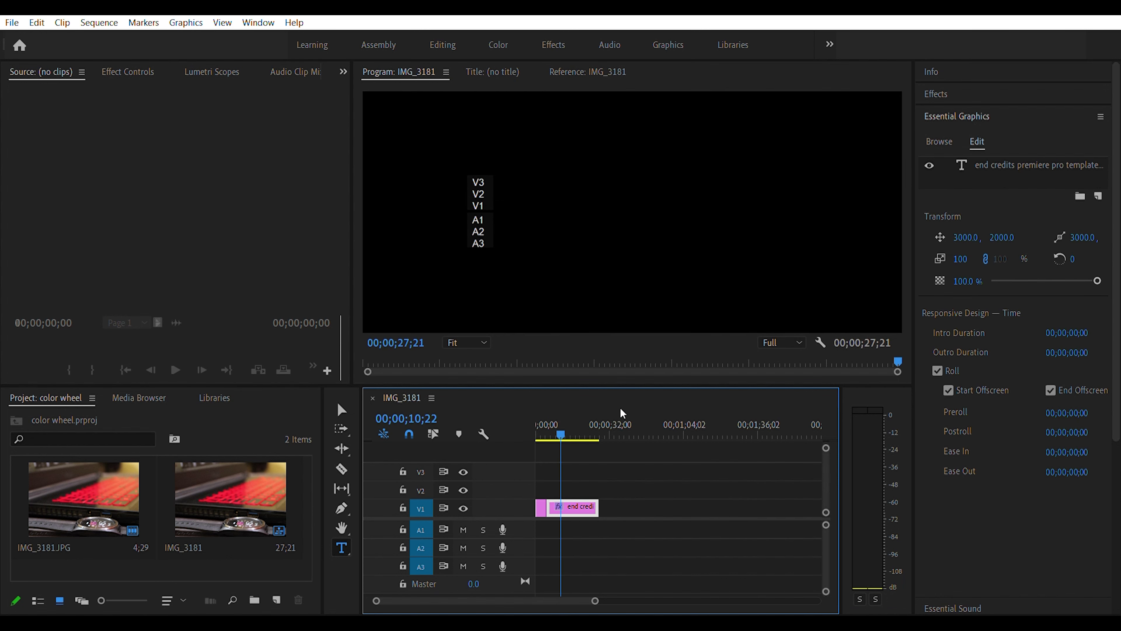
click(625, 413)
click(567, 423)
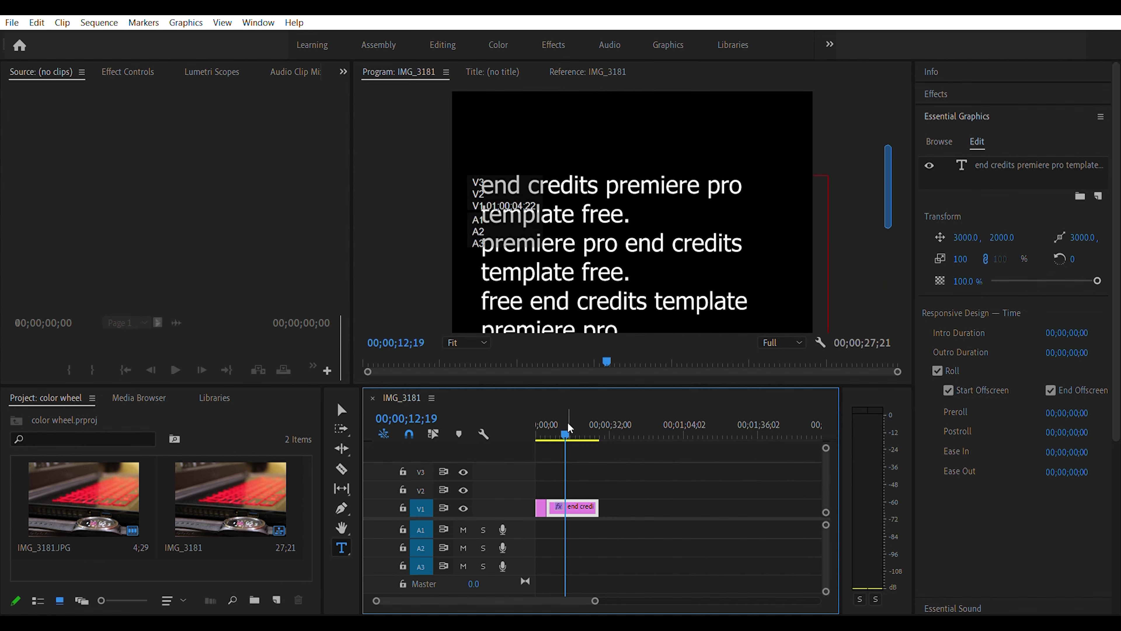
drag(567, 421, 568, 421)
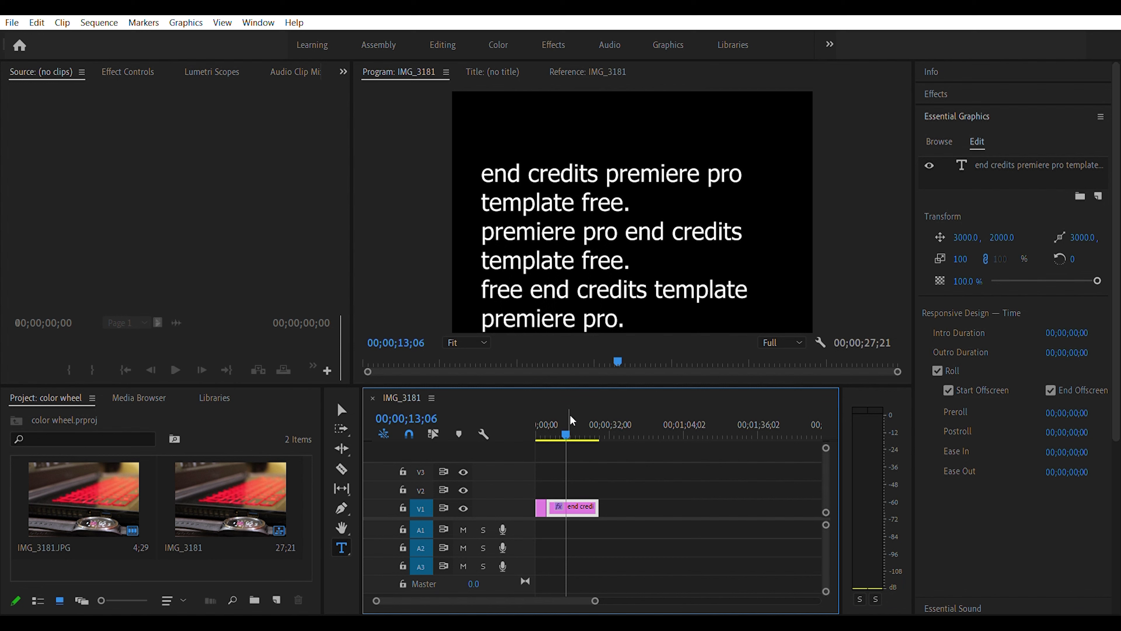
mouse_move(565, 421)
mouse_down()
mouse_move(588, 424)
mouse_move(541, 427)
mouse_up()
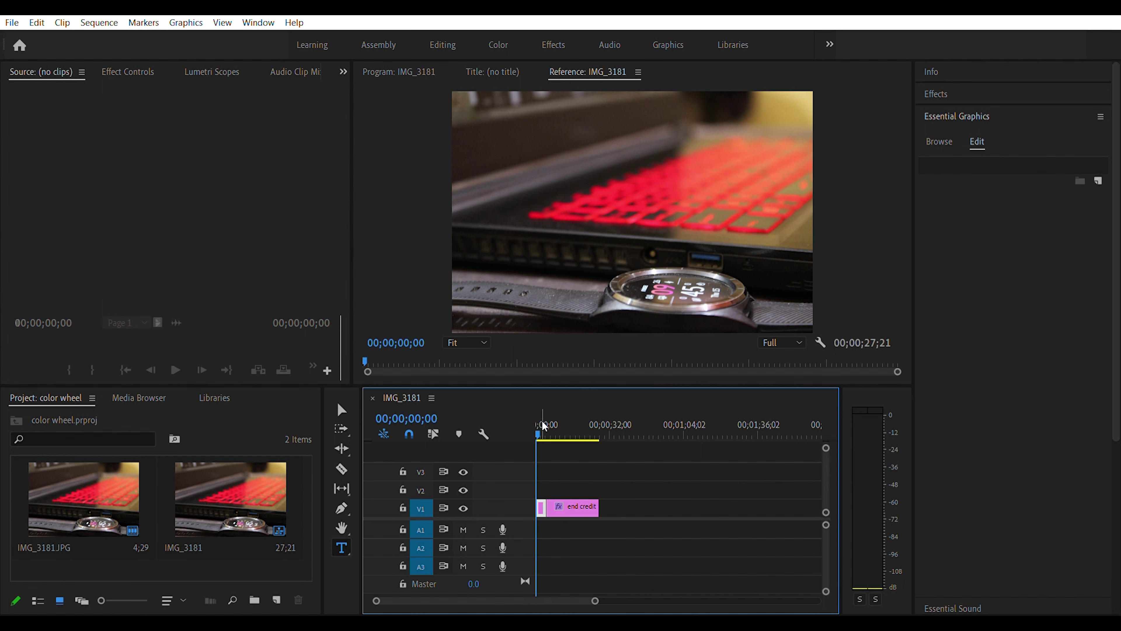
Step: Scrub from the sequence start through the keyboard/watch photo to where the credits begin
drag(539, 425, 540, 419)
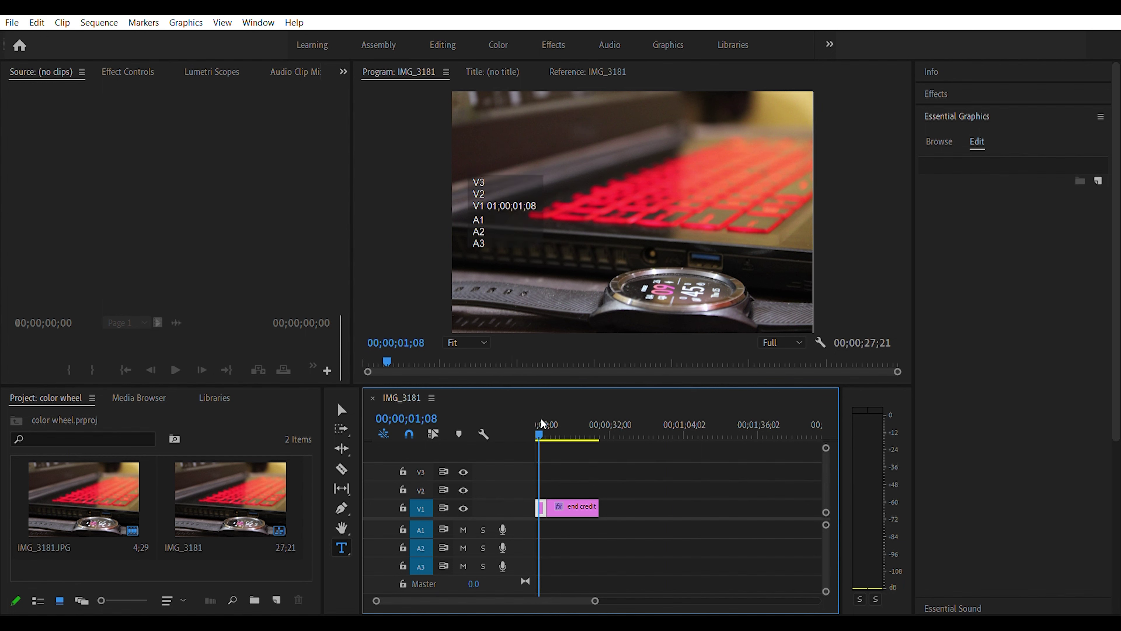
drag(547, 425, 547, 422)
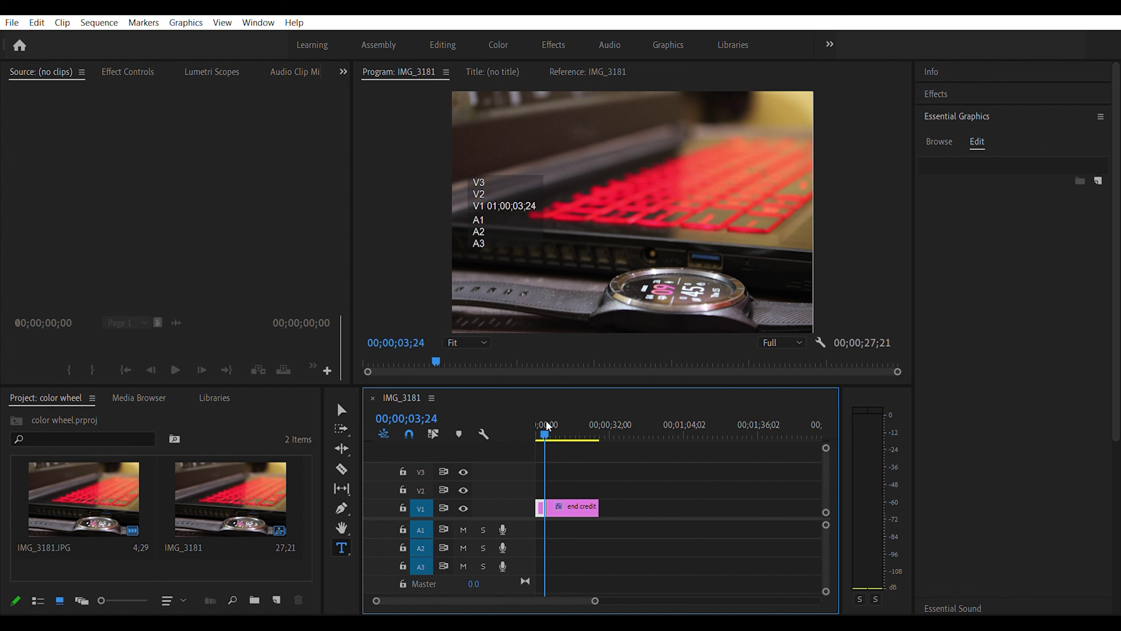
drag(547, 425, 551, 423)
click(551, 423)
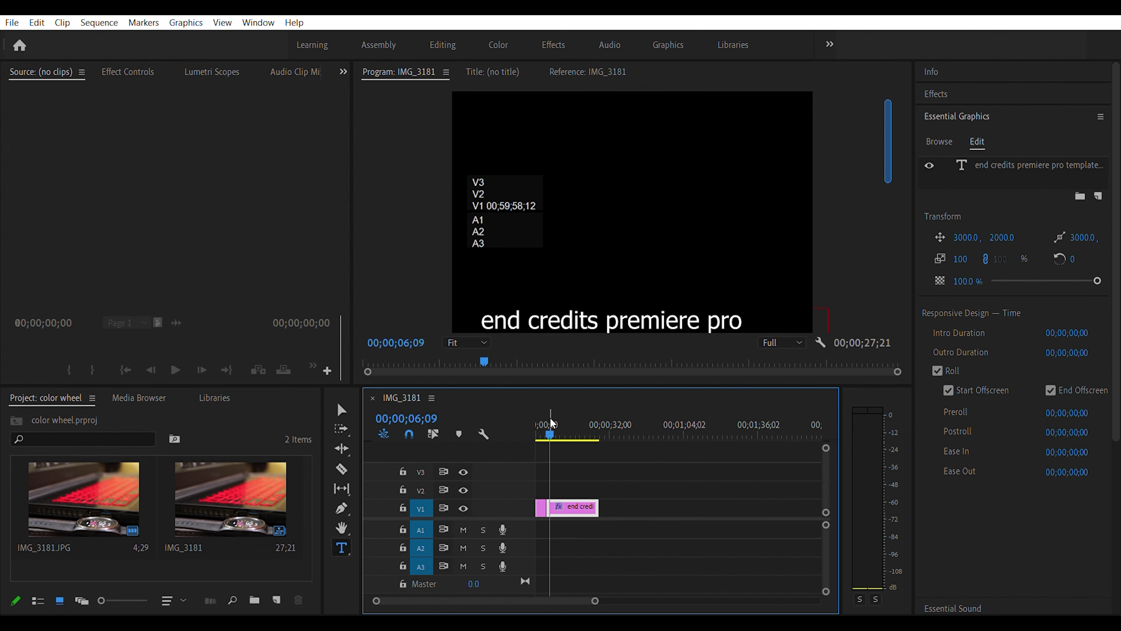
Step: Add an empty text layer to the graphic, then play the credits roll and stop at 22;24
click(593, 275)
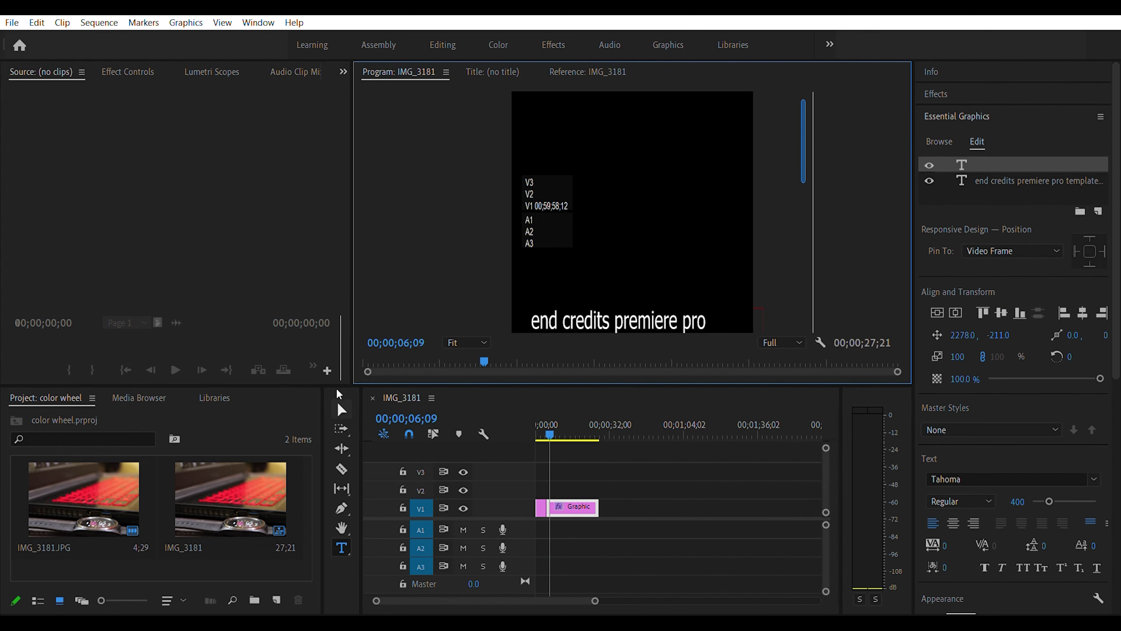
click(341, 409)
click(556, 424)
key(space)
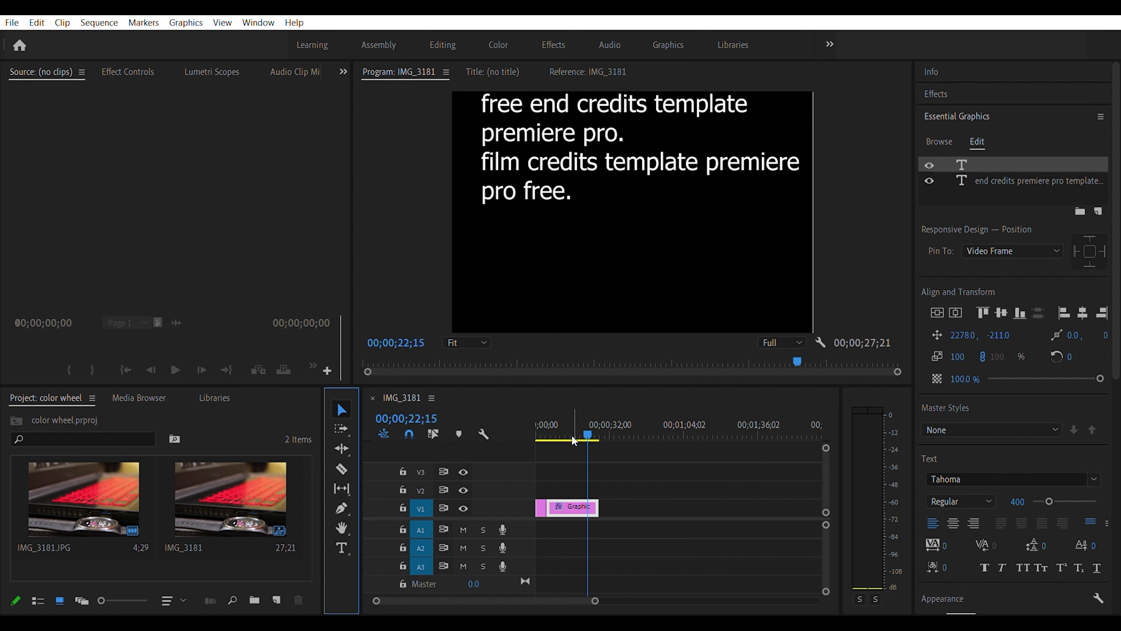
key(space)
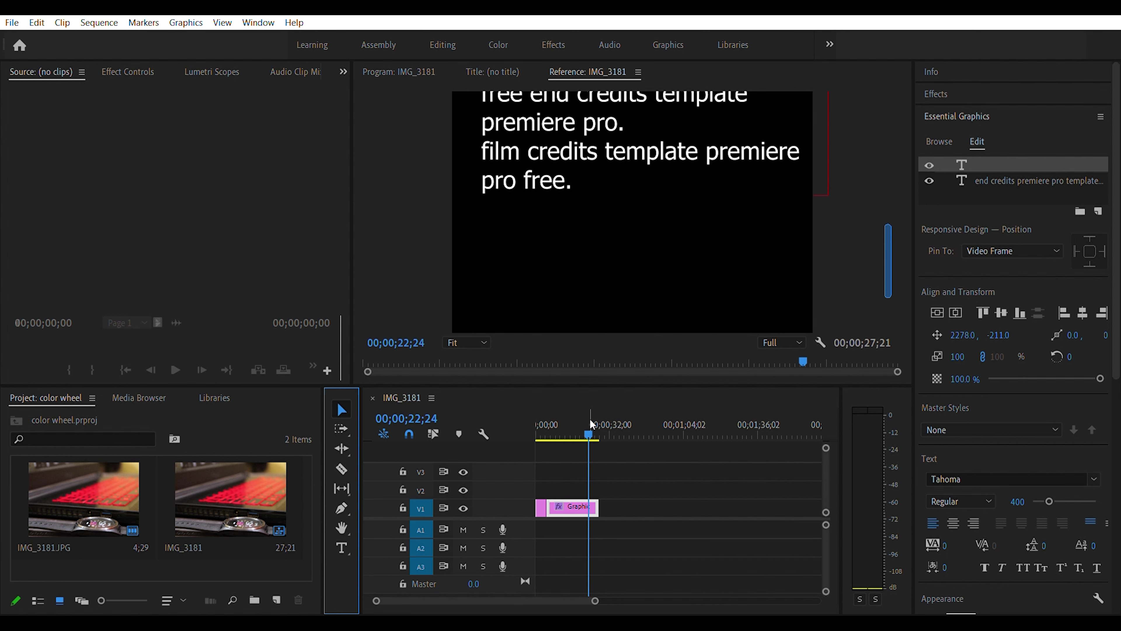
Step: Scrub back to the middle of the credits to review the scrolling lines
drag(592, 424, 570, 434)
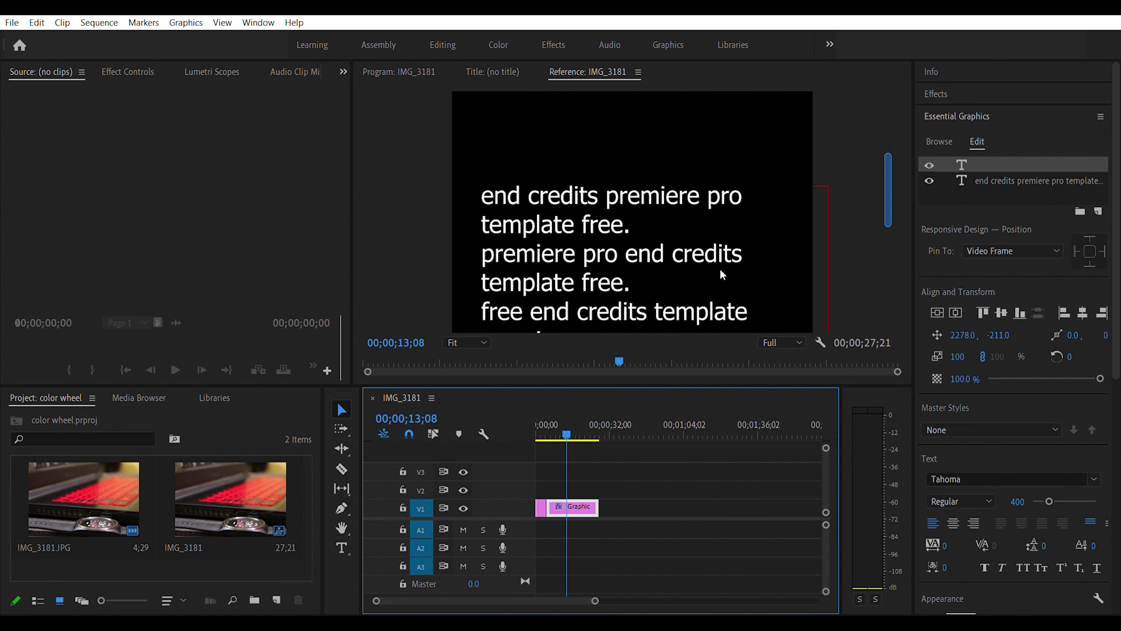
click(826, 217)
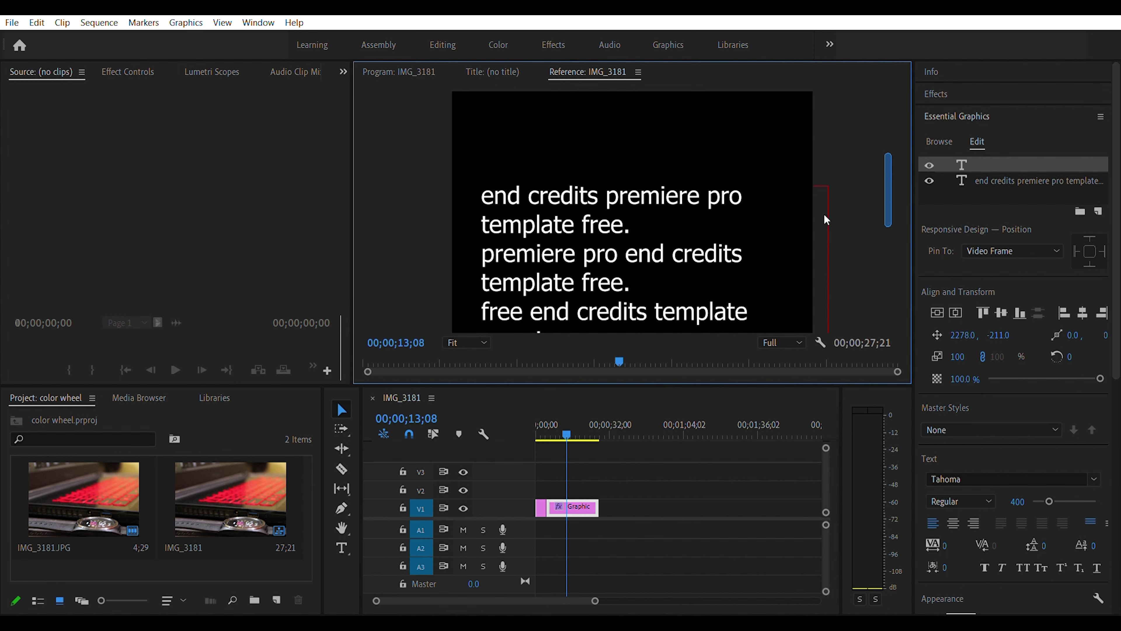
click(571, 423)
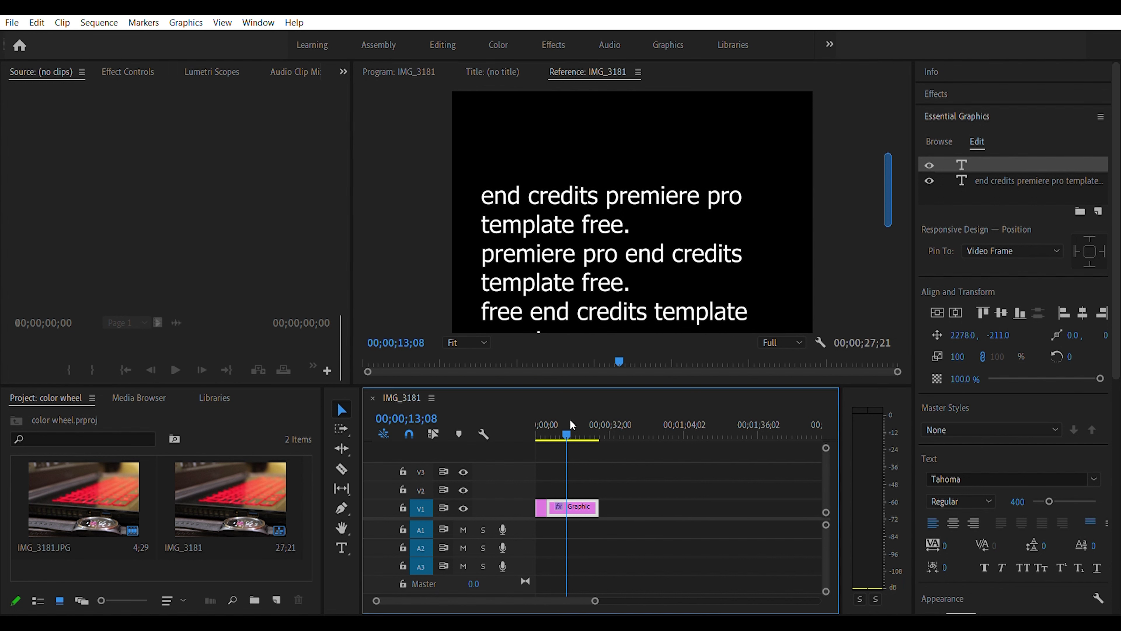
drag(572, 424, 575, 423)
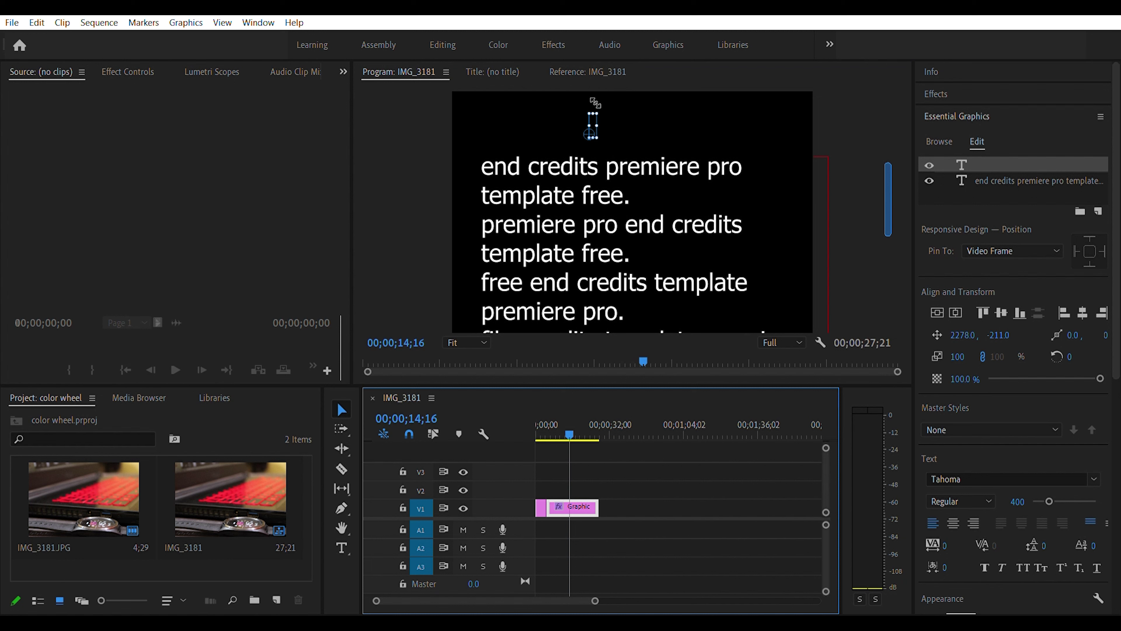
Step: Delete the stray empty text box, leaving only the credits text layer with its Roll settings
click(601, 117)
click(596, 114)
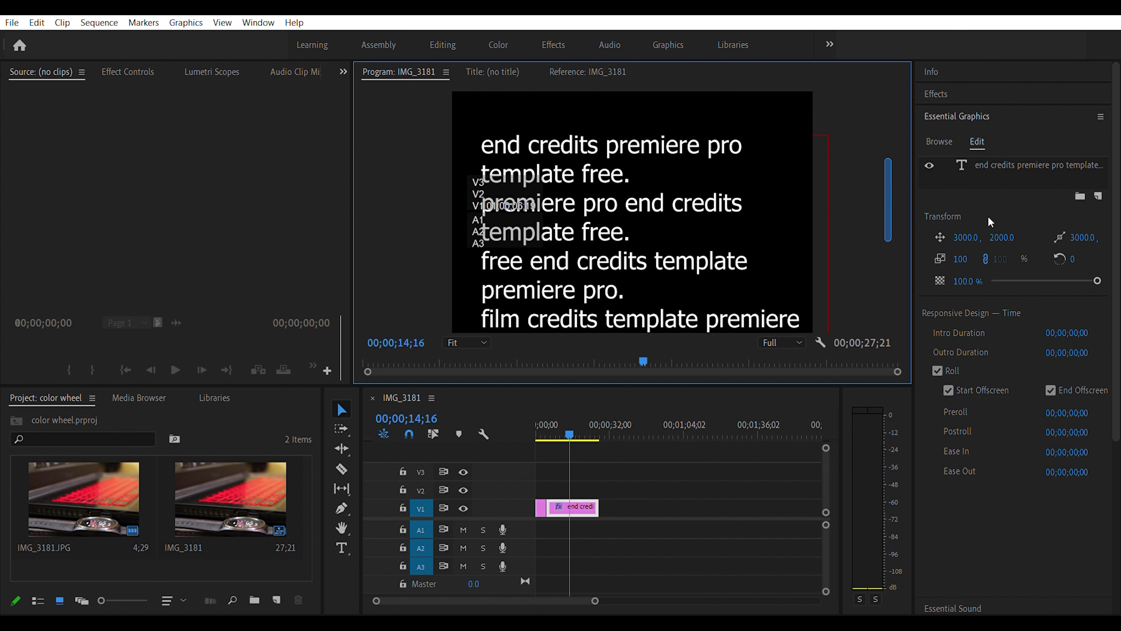
click(1003, 164)
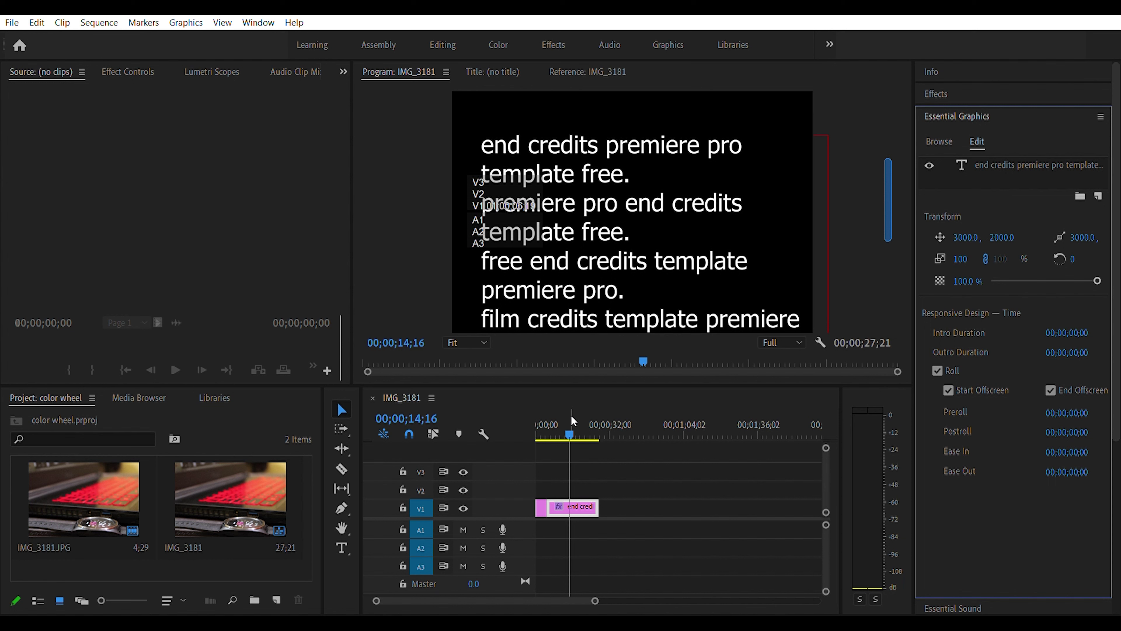
drag(572, 418, 541, 425)
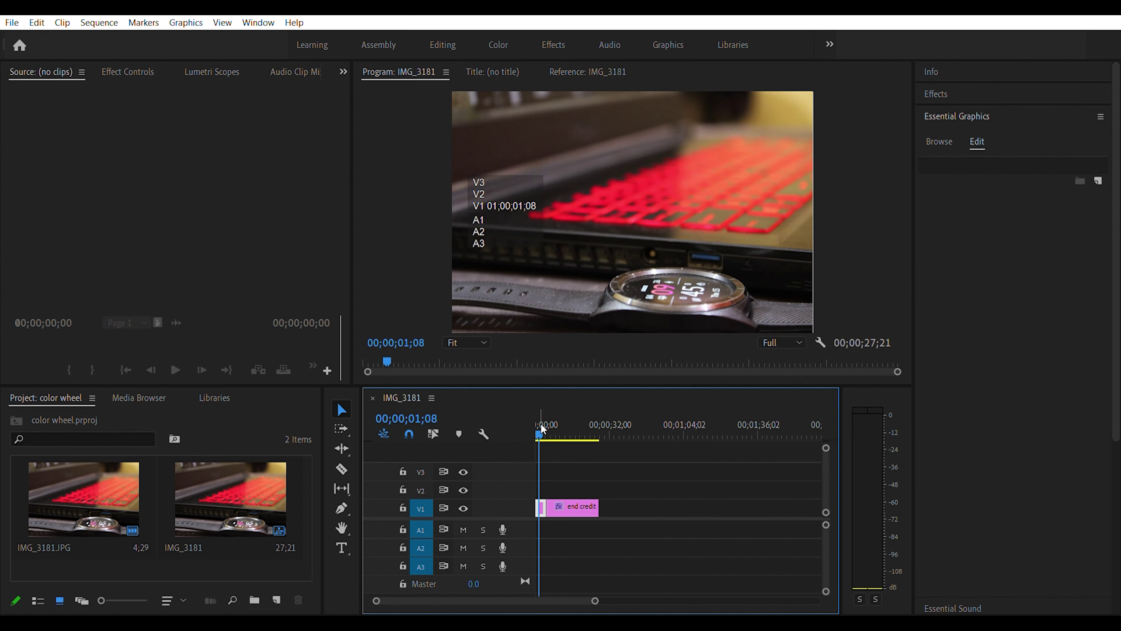
drag(541, 424, 546, 424)
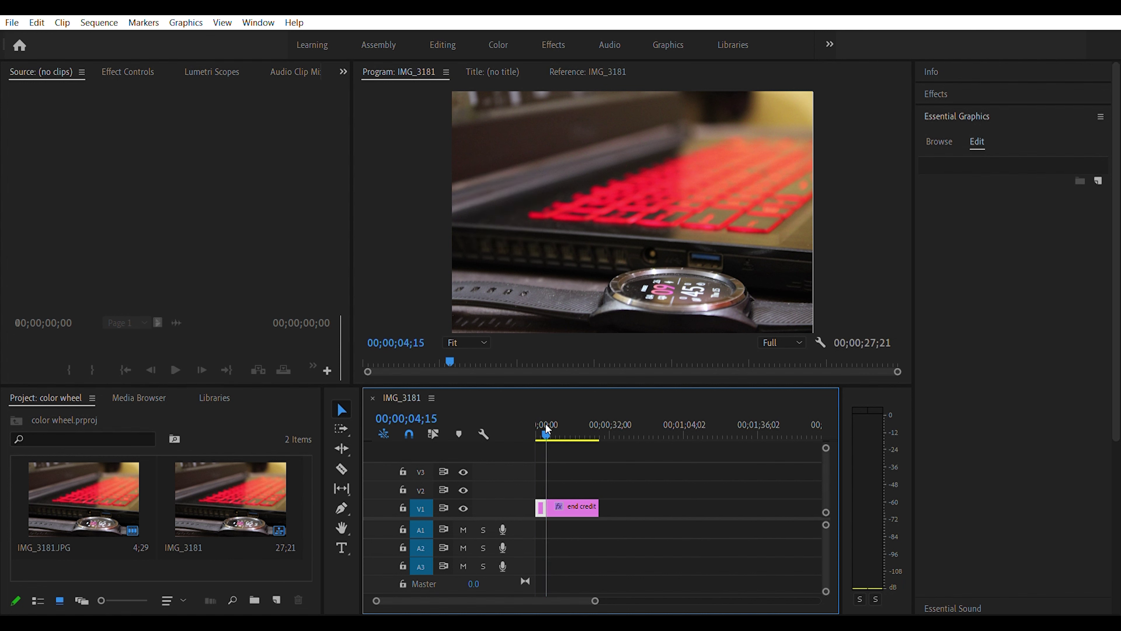
key(space)
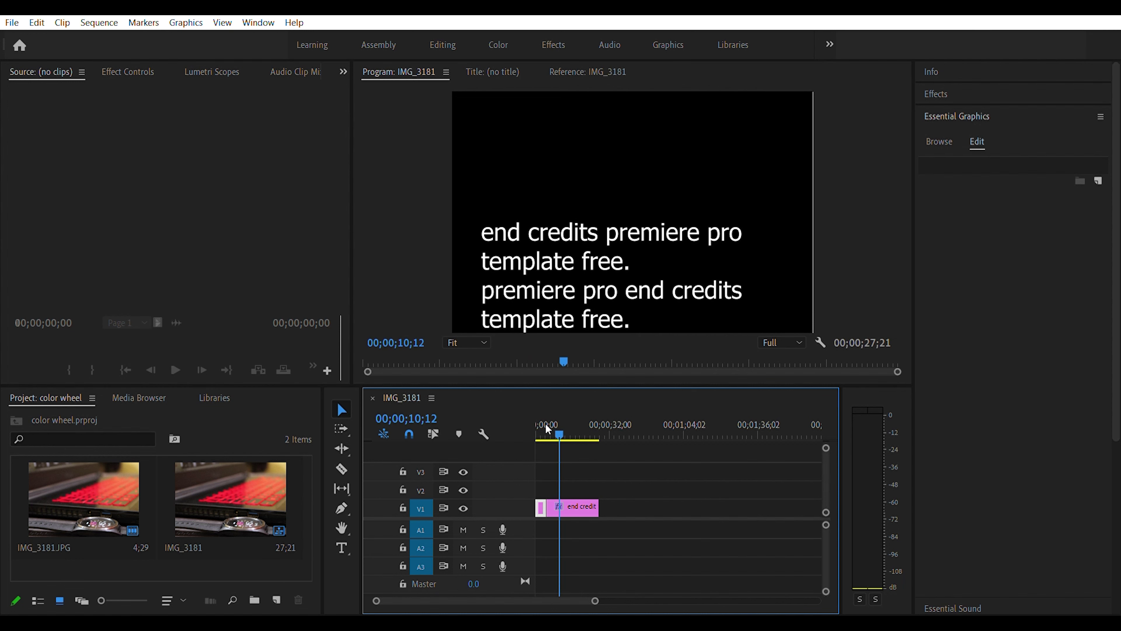
click(548, 429)
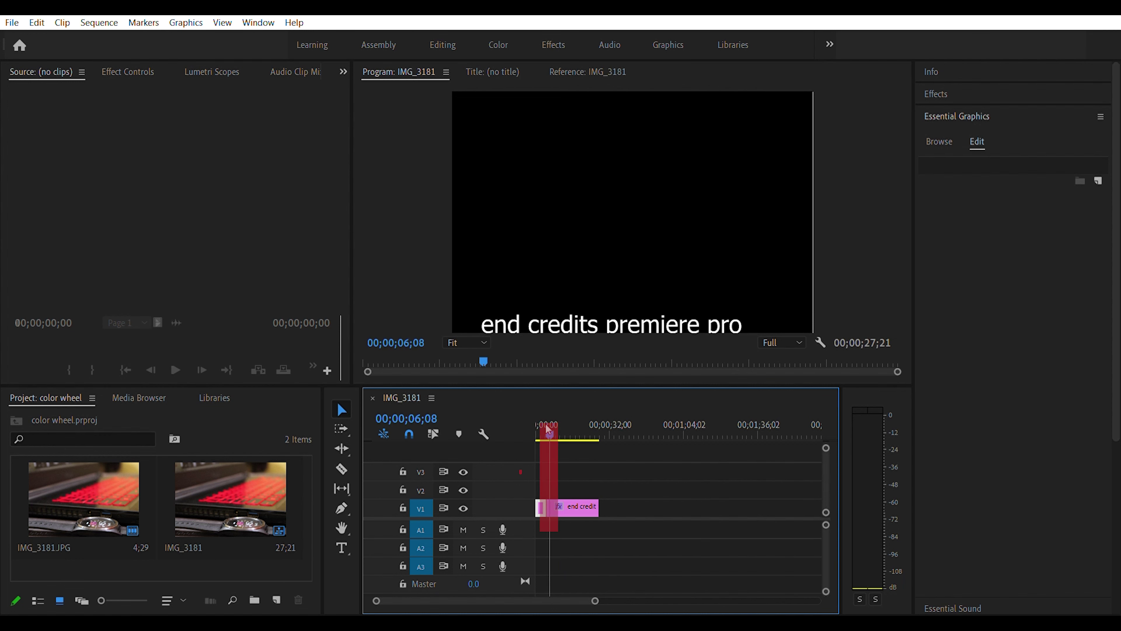